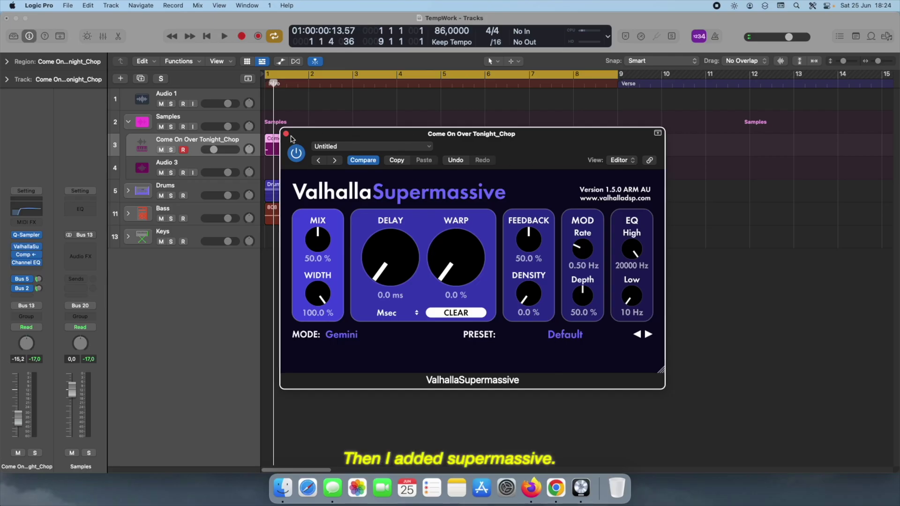
# Close the Supermassive reverb and inspect the sample track's compressor and low-cut Channel EQ.
pyautogui.click(286, 134)
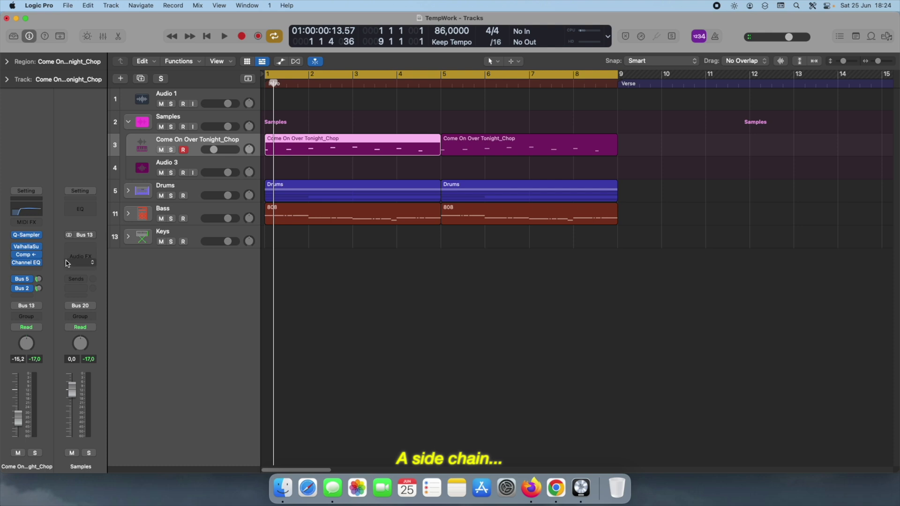
pyautogui.click(28, 256)
pyautogui.click(287, 109)
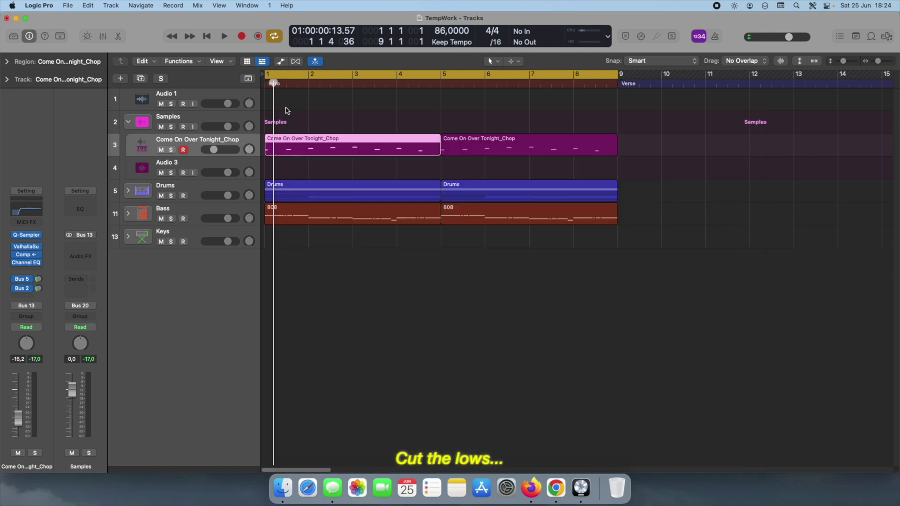
pyautogui.click(27, 263)
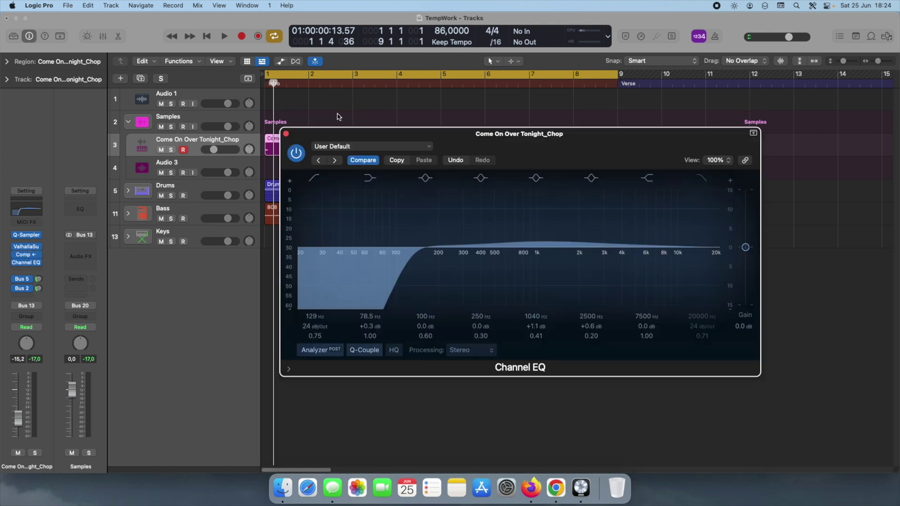
pyautogui.click(287, 134)
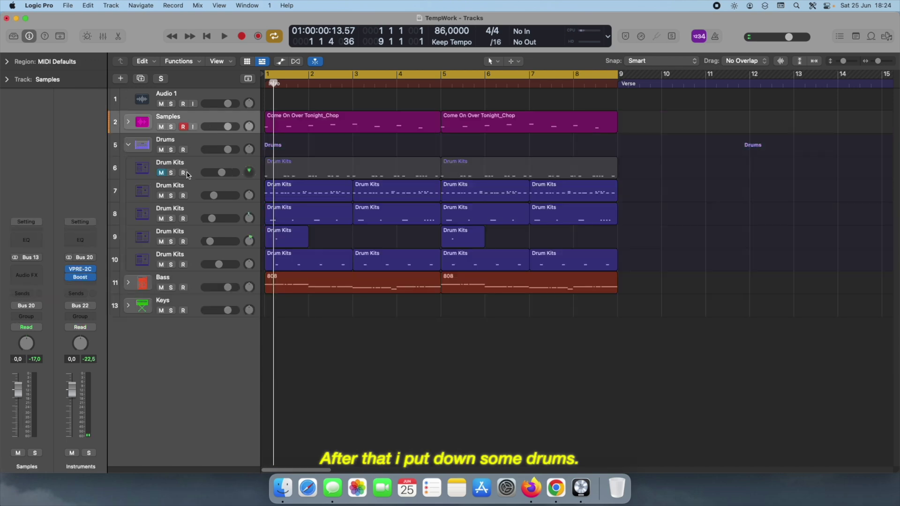
# Solo the Drums folder, audition it, and confirm its reverb send to Bus 4 FX_Reverb.
pyautogui.click(171, 173)
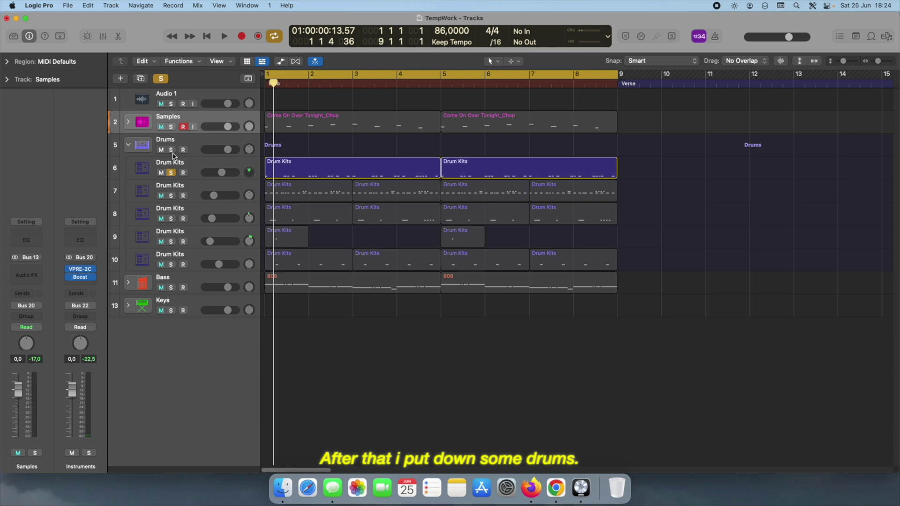
pyautogui.click(172, 150)
pyautogui.press('space')
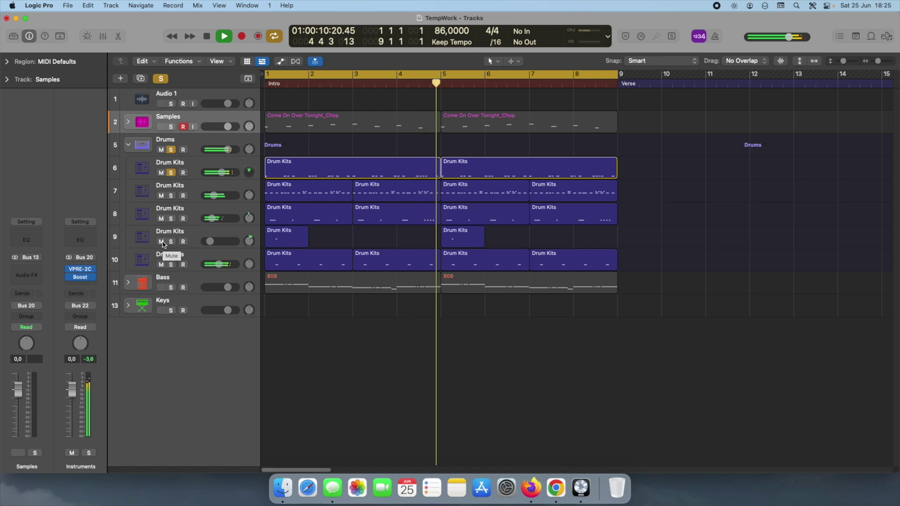
pyautogui.press('space')
pyautogui.press('Down')
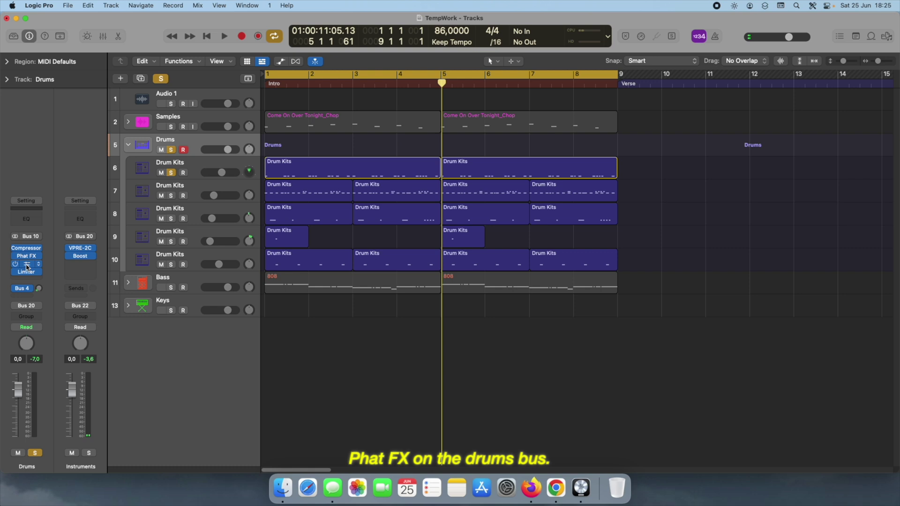
pyautogui.click(24, 289)
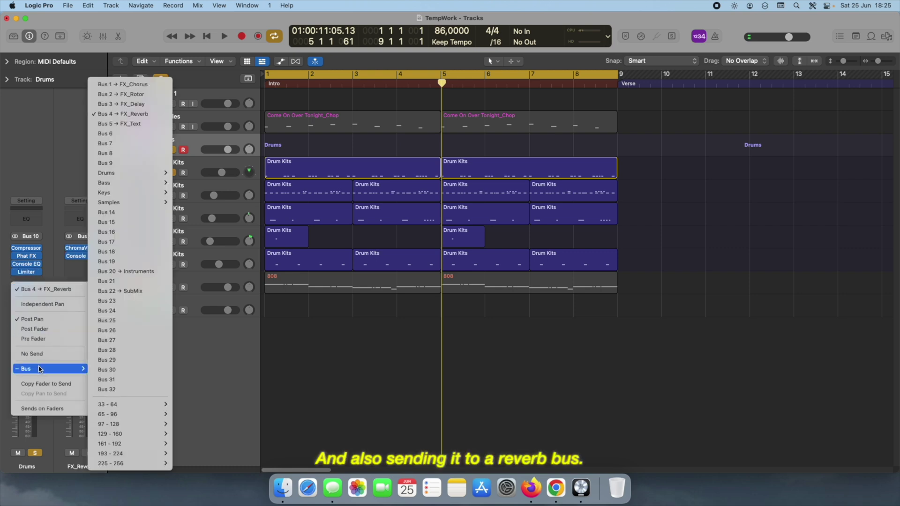
pyautogui.click(196, 391)
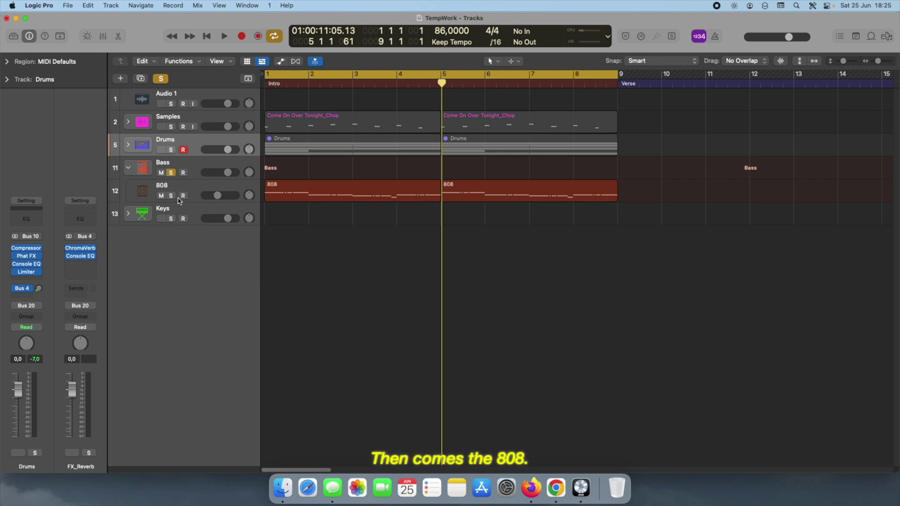
# Play the arrangement and open the 808 regions in the Piano Roll to view the bass notes.
pyautogui.press('space')
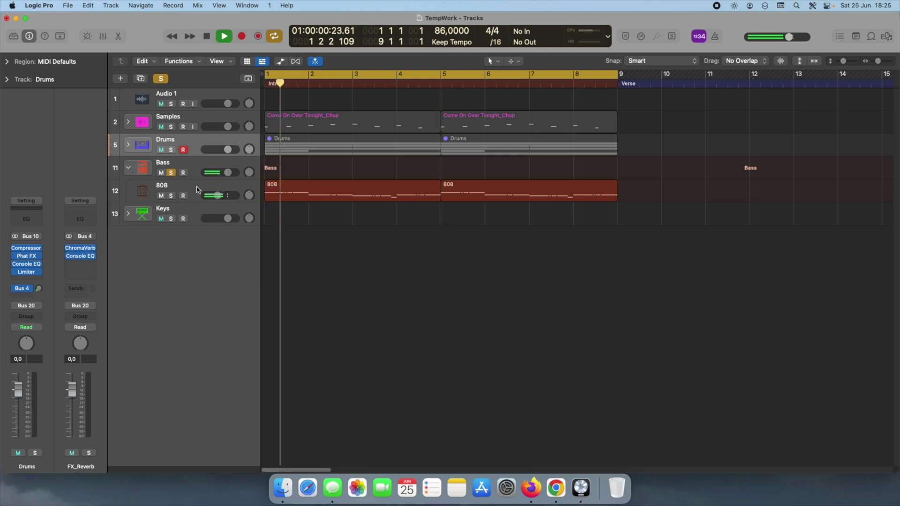
pyautogui.click(297, 198)
pyautogui.doubleClick(310, 198)
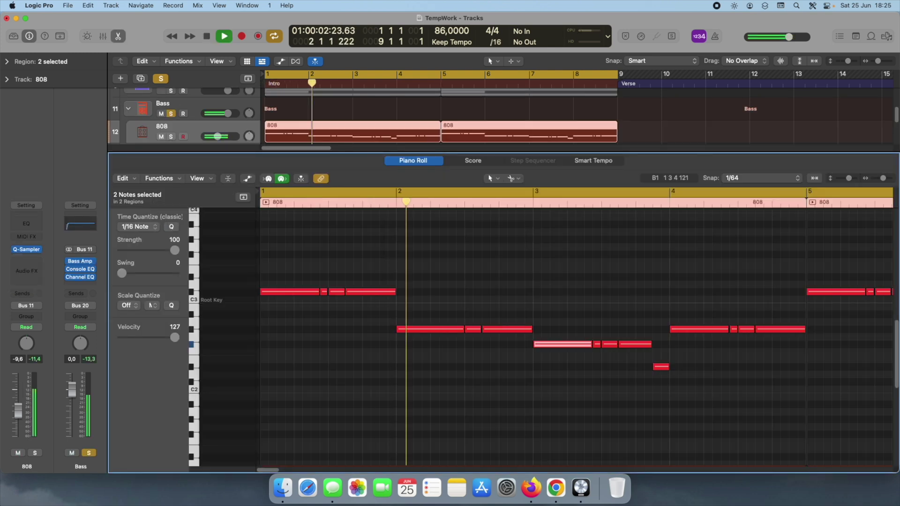
pyautogui.scroll(-3, 359, 396)
pyautogui.click(350, 397)
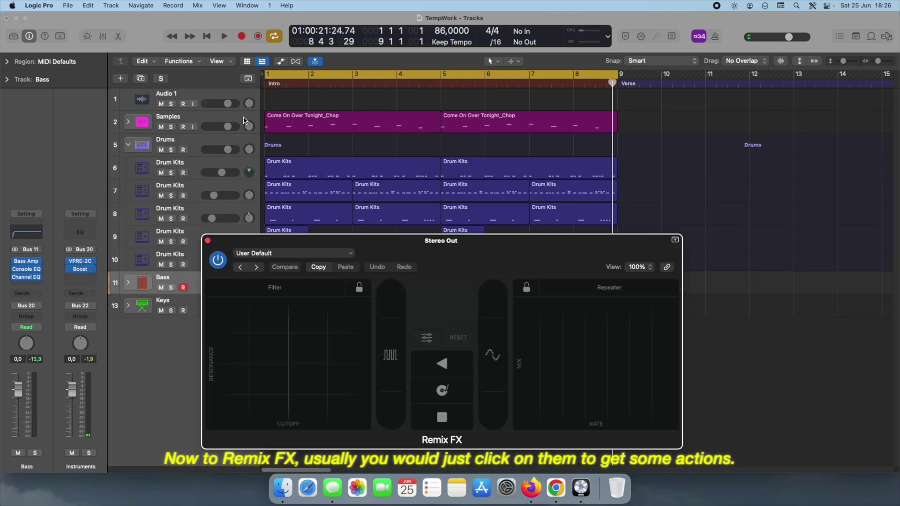
# Play the mix and perform Repeater, Filter XY and Gater effects live in Remix FX.
pyautogui.click(225, 36)
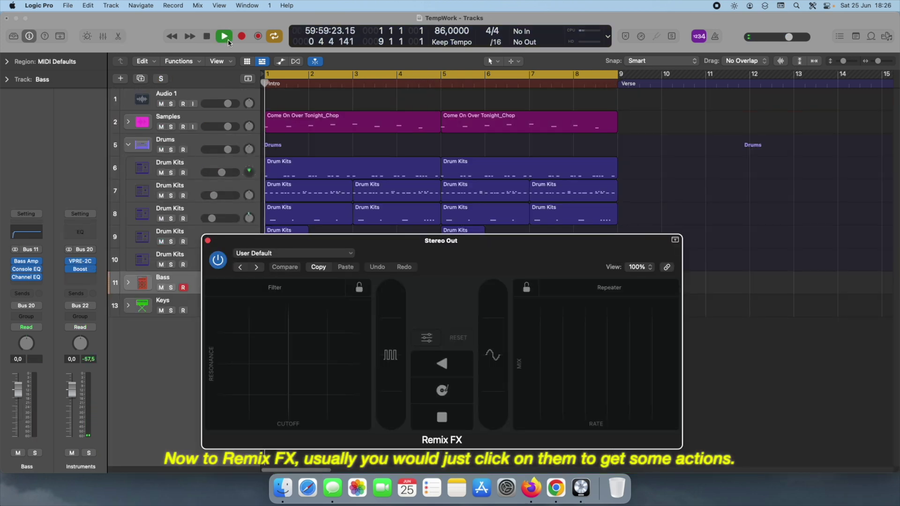
pyautogui.click(605, 338)
pyautogui.moveTo(605, 337); pyautogui.dragTo(618, 339)
pyautogui.moveTo(280, 368)
pyautogui.mouseDown()
pyautogui.moveTo(270, 349)
pyautogui.moveTo(232, 396)
pyautogui.moveTo(291, 421)
pyautogui.mouseUp()
pyautogui.moveTo(393, 359); pyautogui.dragTo(392, 383)
pyautogui.moveTo(644, 353); pyautogui.dragTo(657, 328)
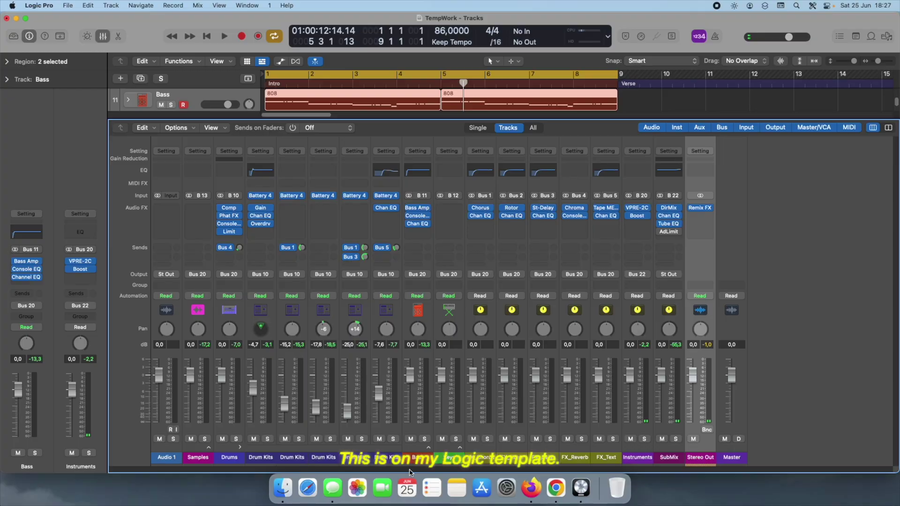
# Collapse the Drums stack and check the Remix FX insert on the Stereo Out channel.
pyautogui.click(237, 448)
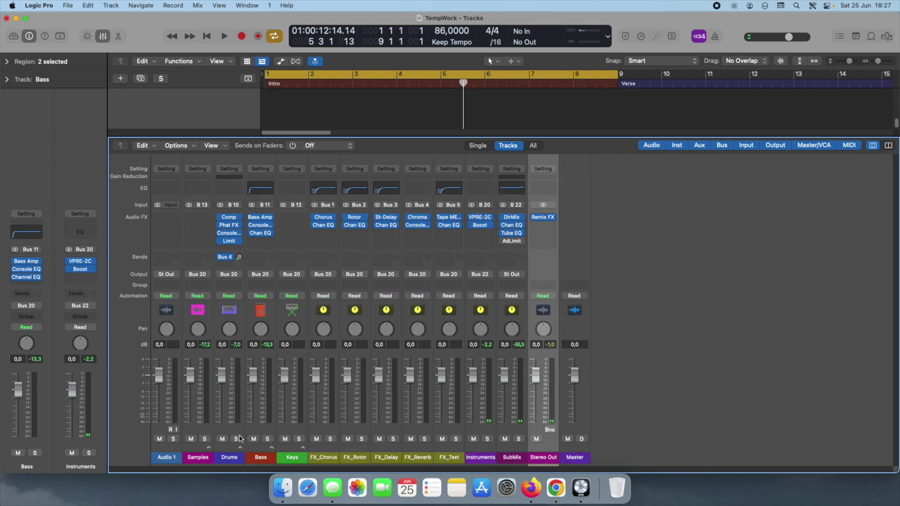
pyautogui.click(544, 270)
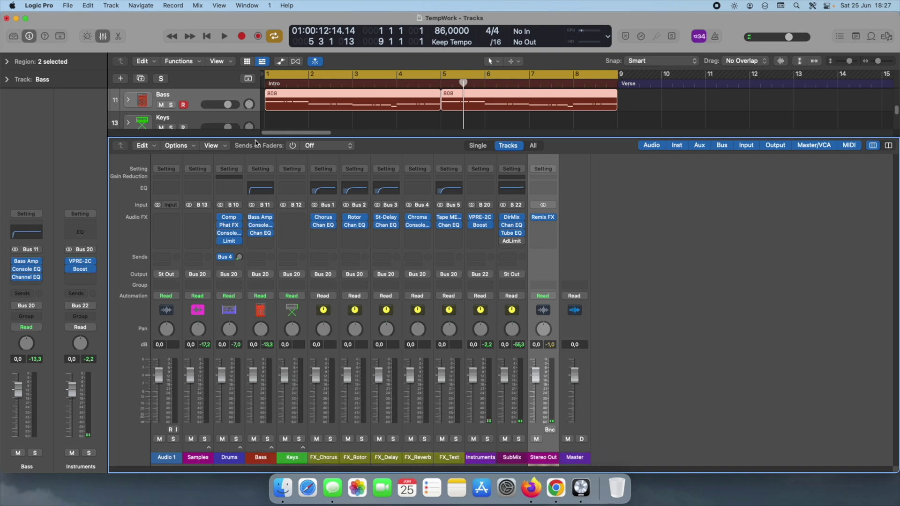
pyautogui.click(631, 298)
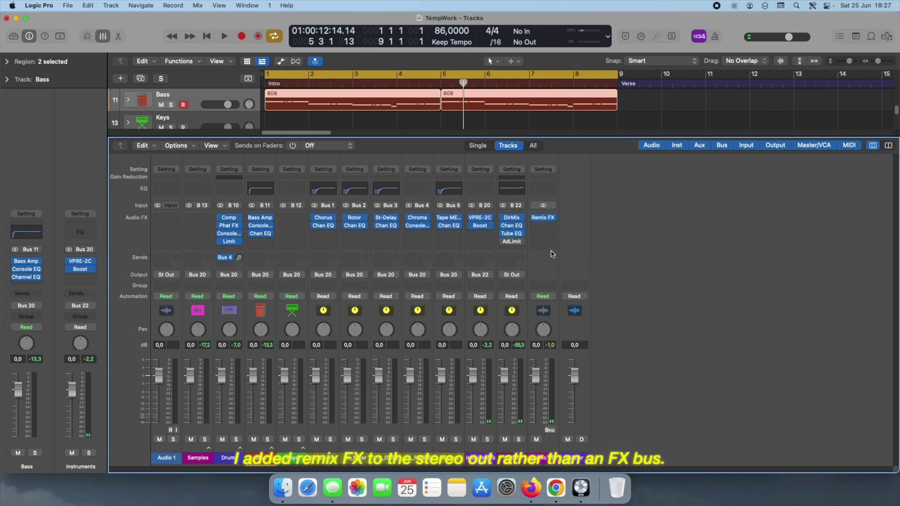
pyautogui.click(545, 218)
pyautogui.moveTo(433, 211); pyautogui.dragTo(395, 211)
pyautogui.click(152, 199)
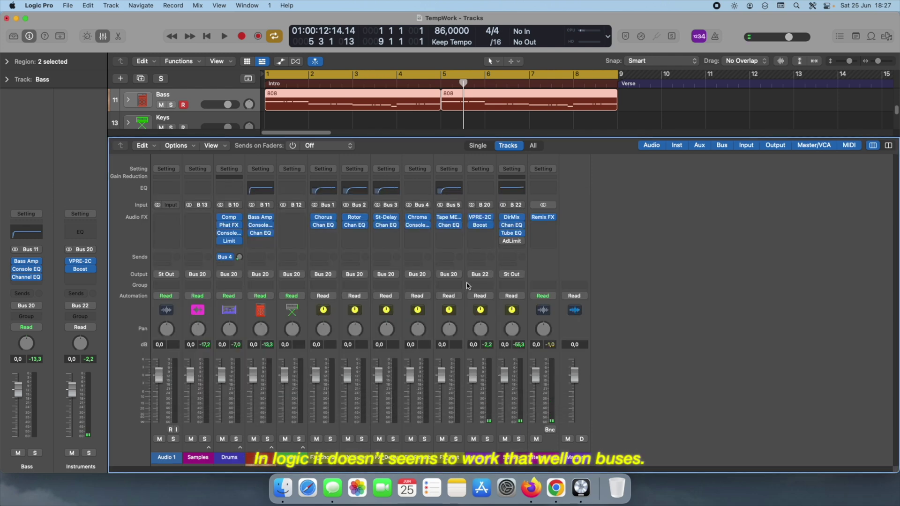
pyautogui.click(545, 267)
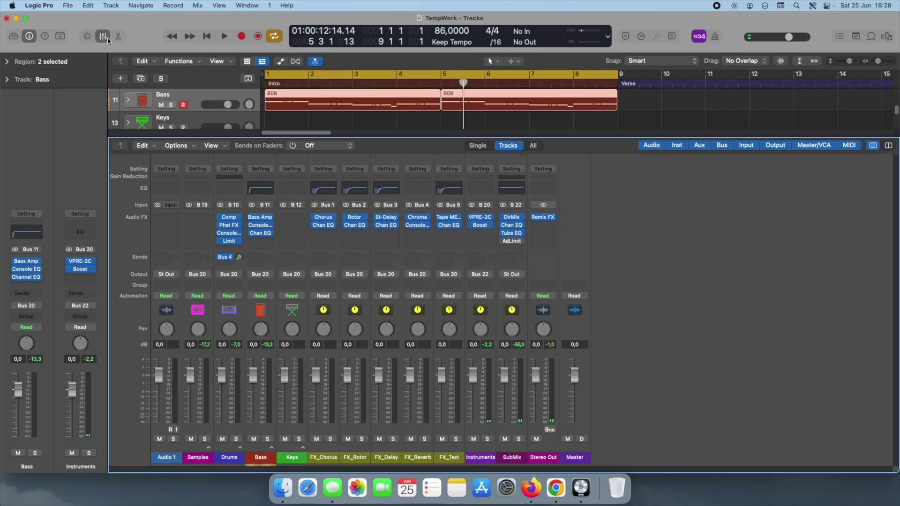
# Hide the Mixer so the Tracks area shows the arrangement.
pyautogui.click(103, 36)
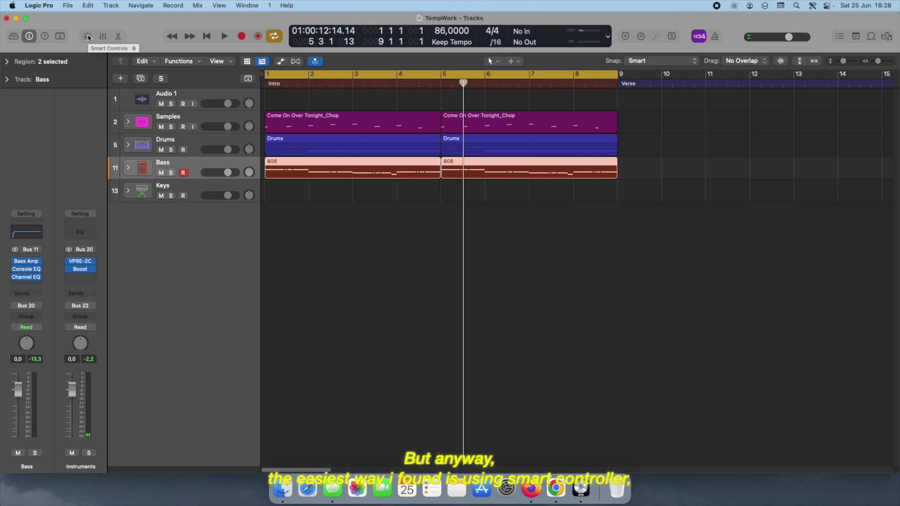
# Open Smart Controls, select Audio 1 for the master Remix FX controls, and enlarge the panel.
pyautogui.click(87, 36)
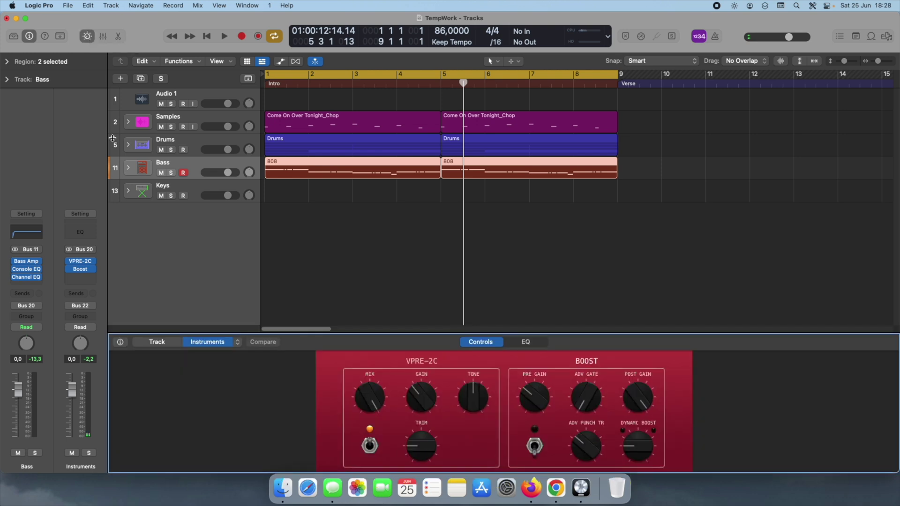
pyautogui.click(188, 97)
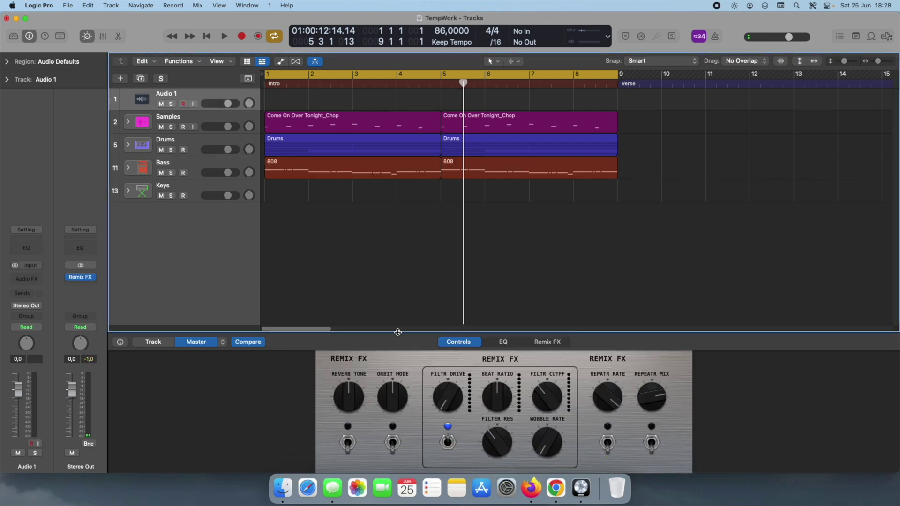
pyautogui.moveTo(397, 333); pyautogui.dragTo(397, 259)
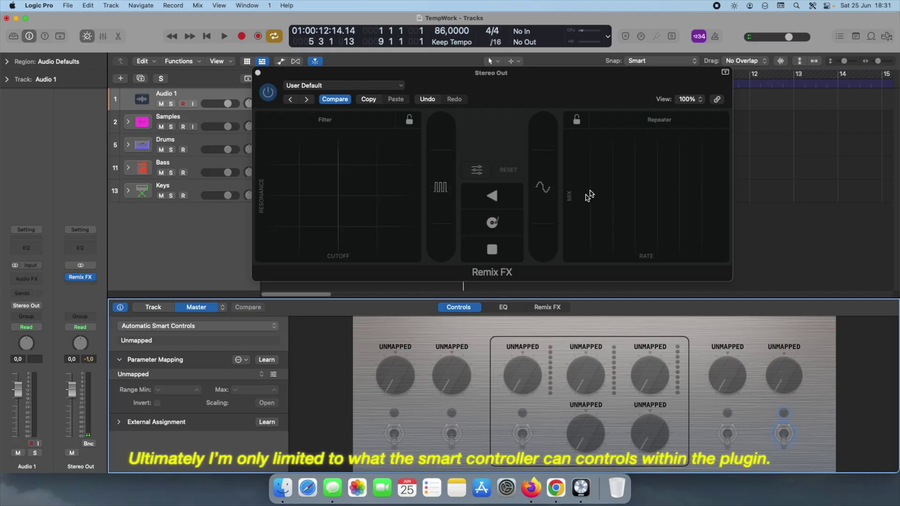
# Pick an unmapped Smart Controls knob and try Orbit on the left effect pad before restoring Filter.
pyautogui.click(485, 337)
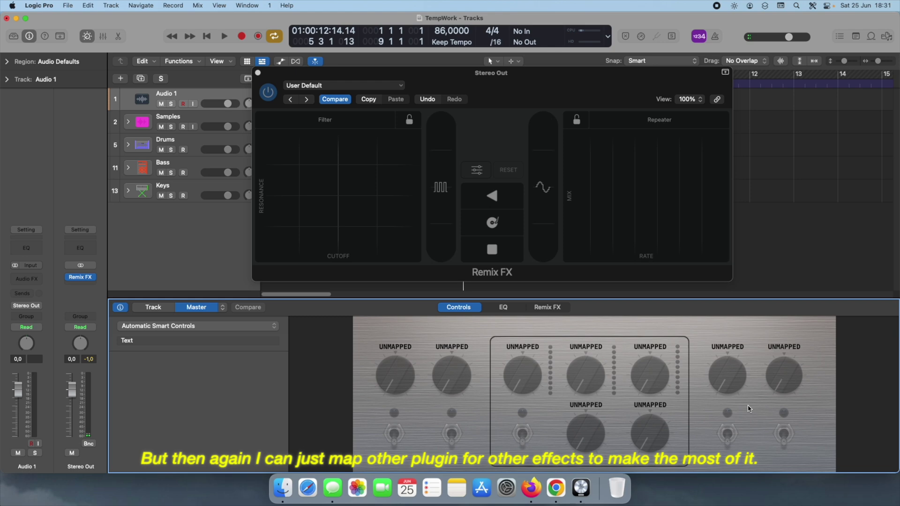
pyautogui.click(777, 382)
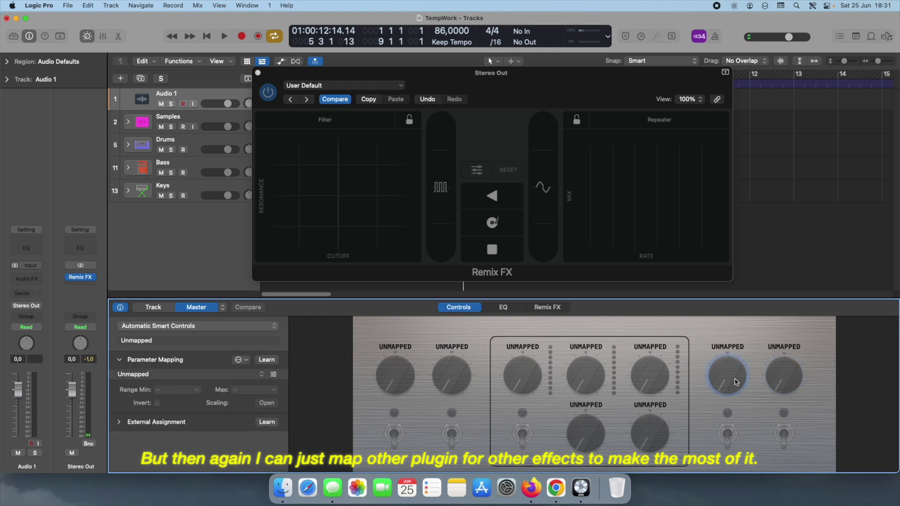
pyautogui.click(325, 120)
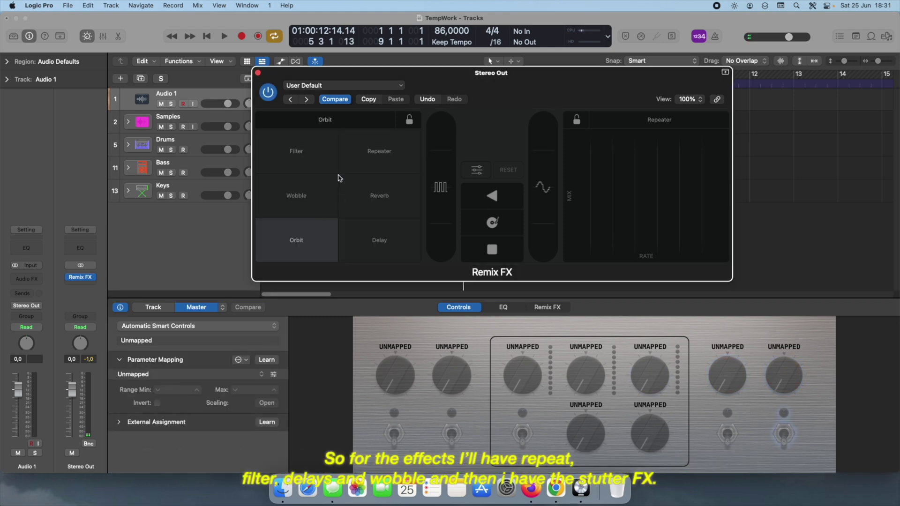
pyautogui.click(327, 123)
pyautogui.click(328, 126)
pyautogui.click(297, 153)
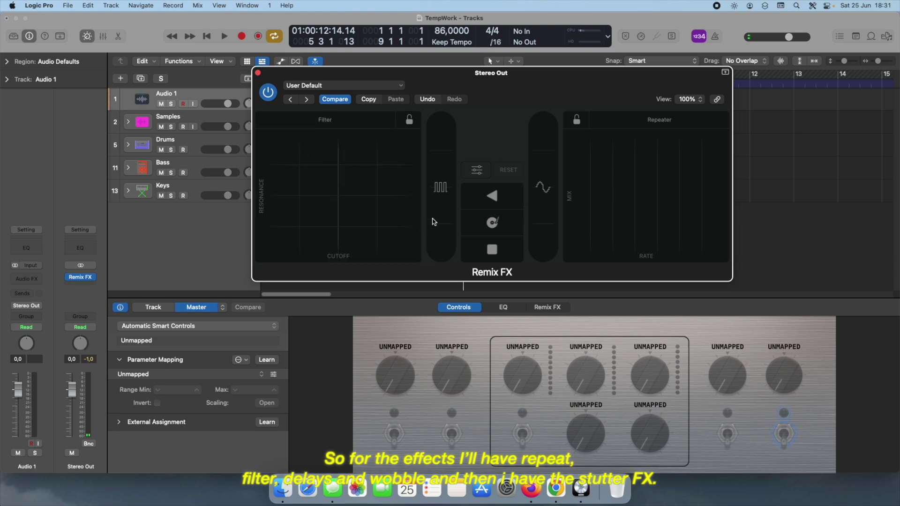
pyautogui.moveTo(440, 224); pyautogui.dragTo(450, 157)
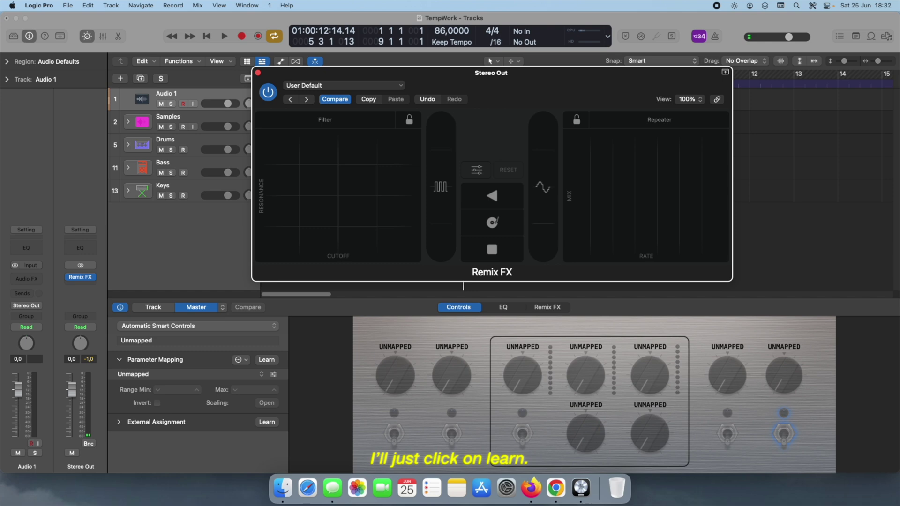
# Learn the Repeater on/off switch and a knob to Repeater Rate, ranging 1/1 to 1/64.
pyautogui.click(654, 192)
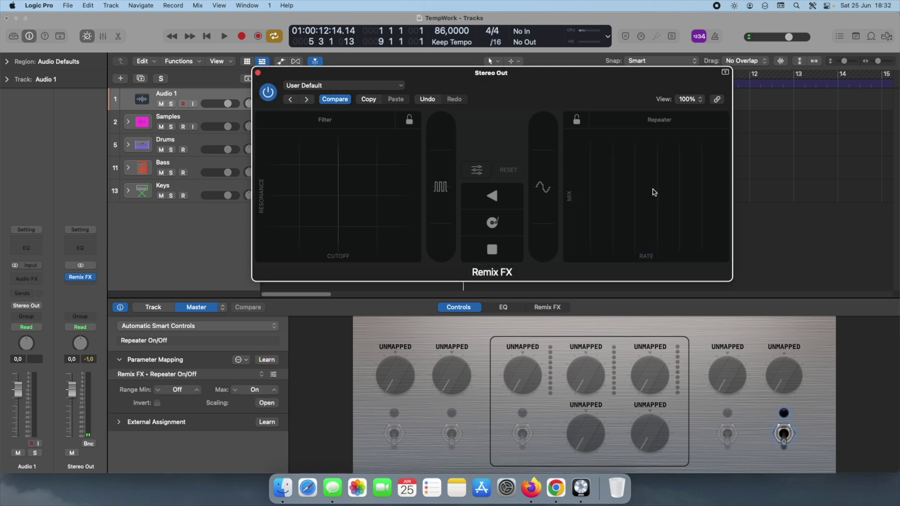
pyautogui.click(789, 436)
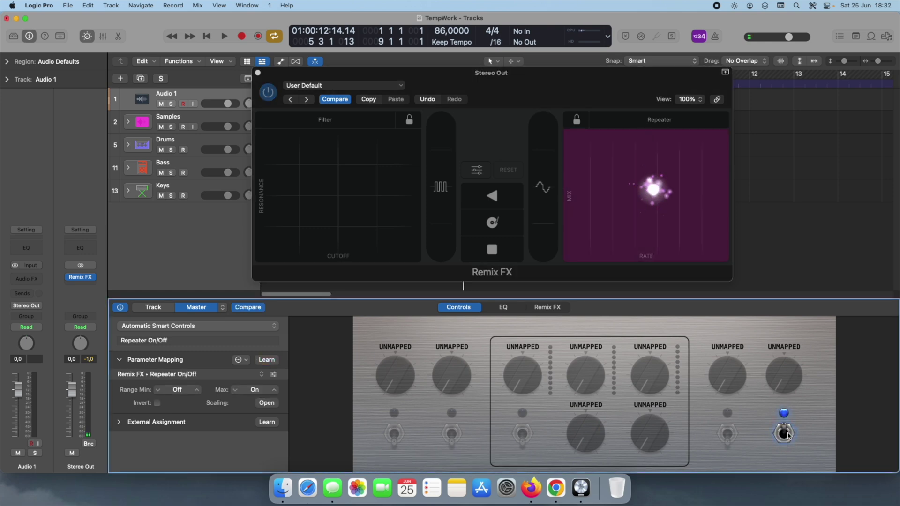
pyautogui.click(785, 438)
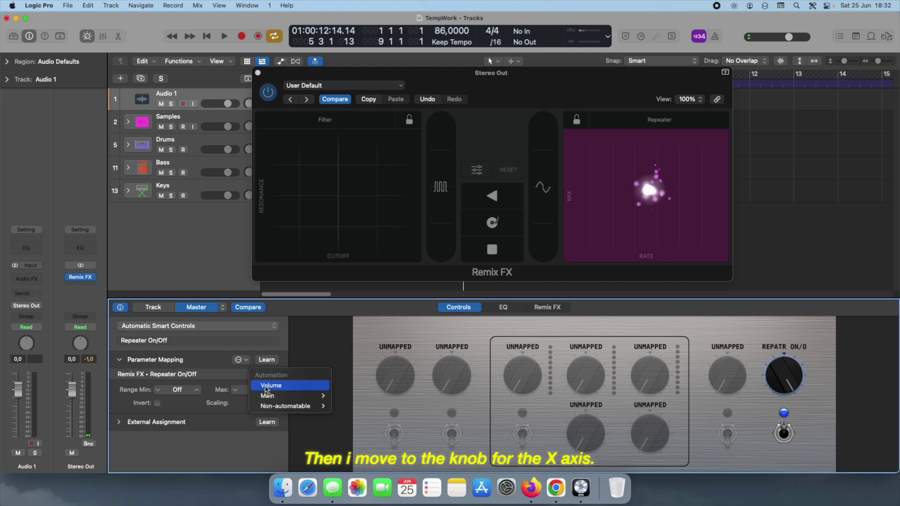
pyautogui.click(238, 360)
pyautogui.click(245, 359)
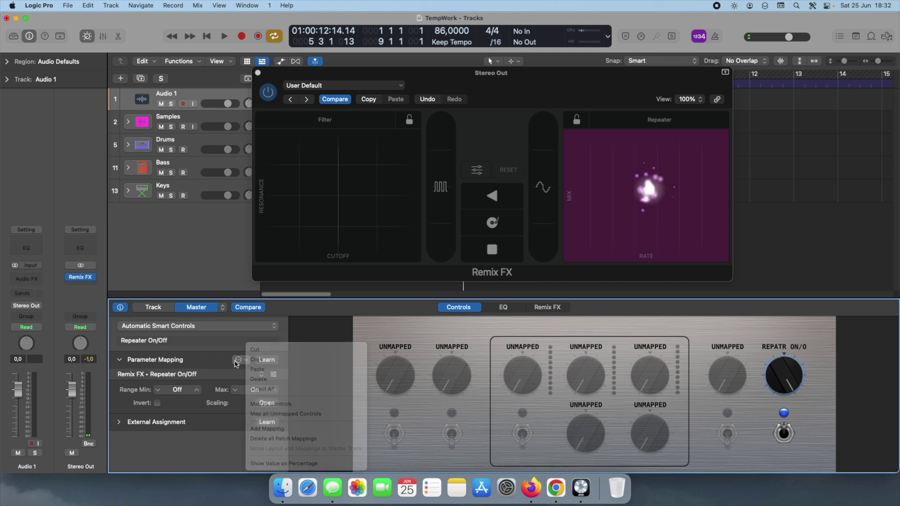
pyautogui.click(267, 360)
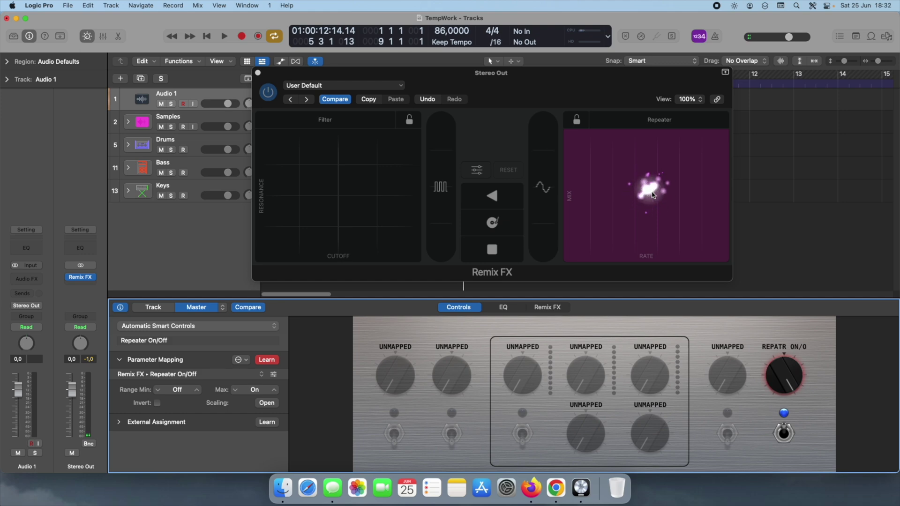
pyautogui.moveTo(653, 195)
pyautogui.mouseDown()
pyautogui.moveTo(687, 190)
pyautogui.moveTo(612, 191)
pyautogui.moveTo(653, 200)
pyautogui.mouseUp()
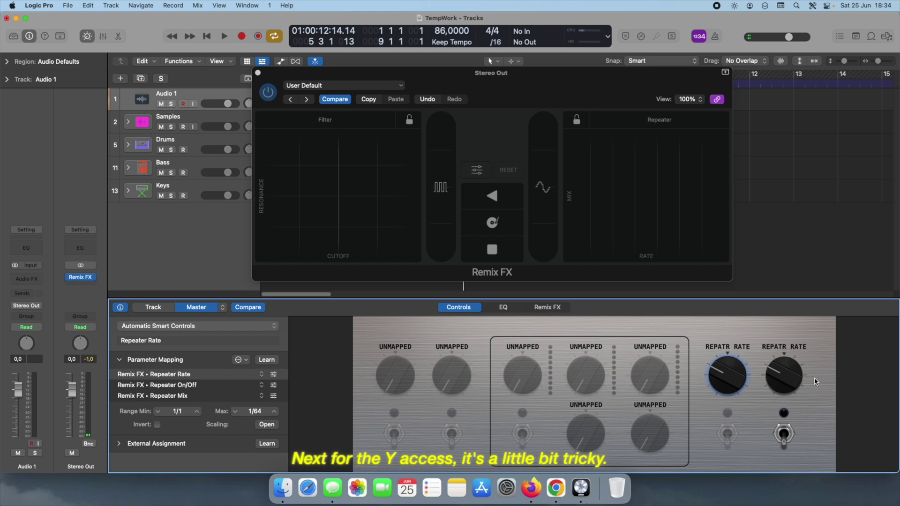
# Select the second REPATR RATE knob and test the Repeater effect and its on/off switch.
pyautogui.click(792, 374)
pyautogui.moveTo(605, 202); pyautogui.dragTo(644, 203)
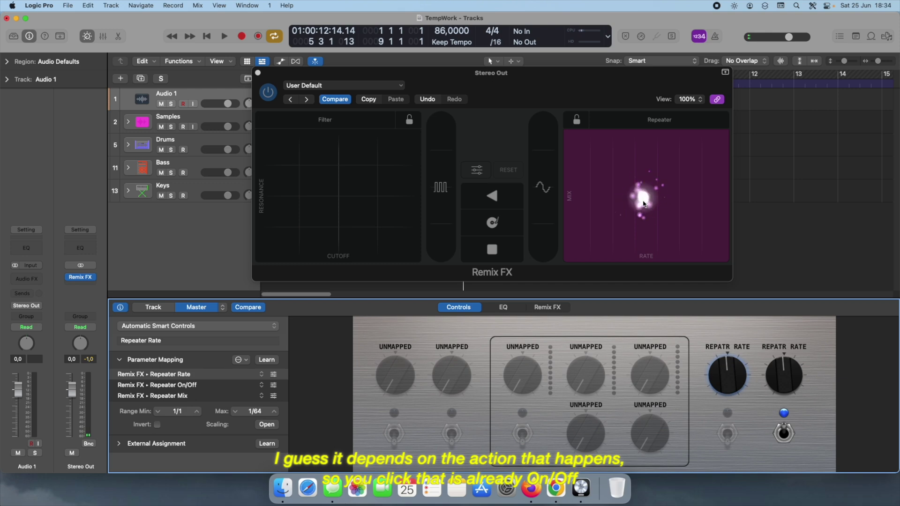
pyautogui.moveTo(644, 202); pyautogui.dragTo(641, 197)
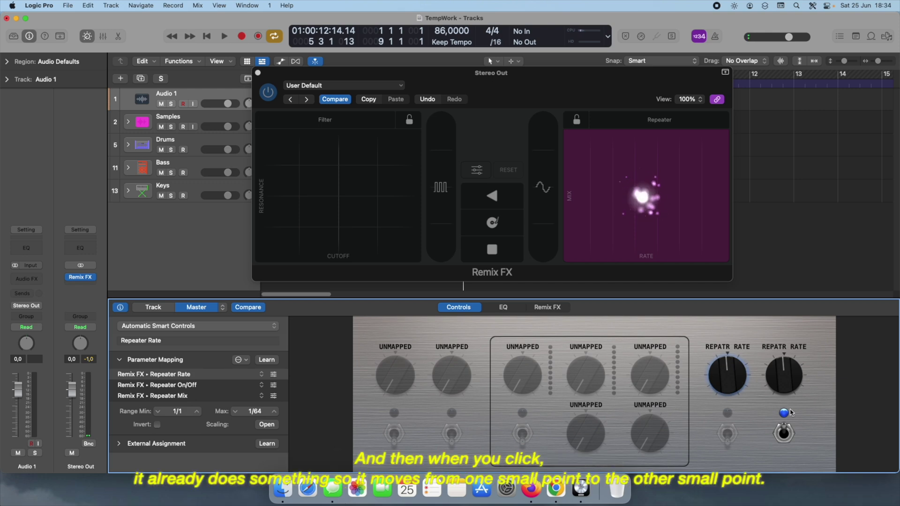
pyautogui.click(787, 433)
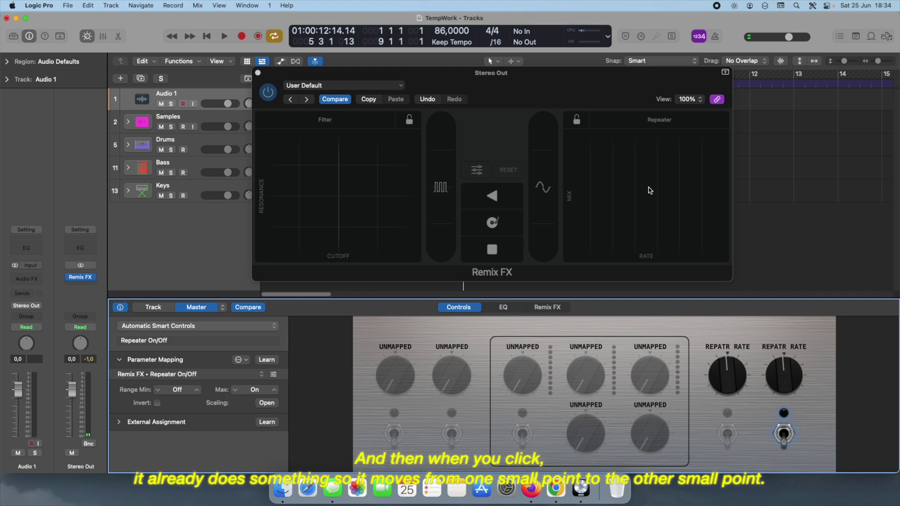
pyautogui.click(649, 191)
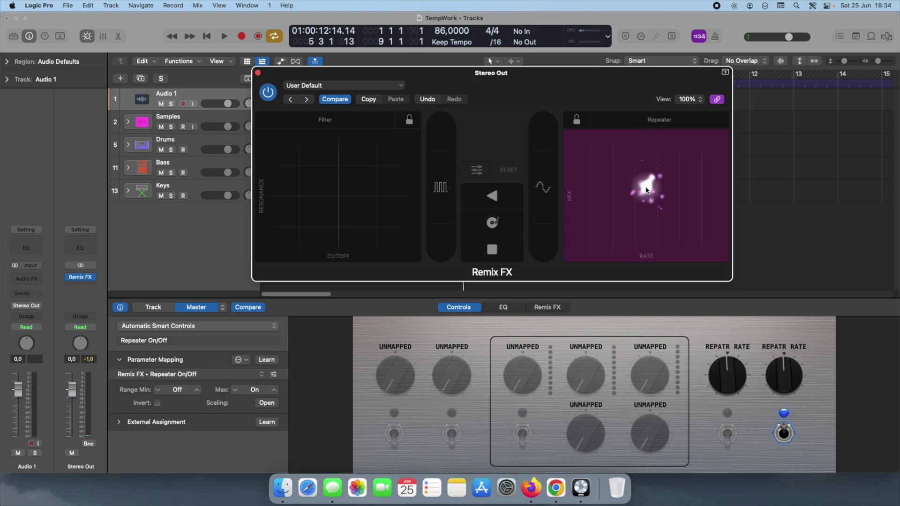
pyautogui.click(783, 422)
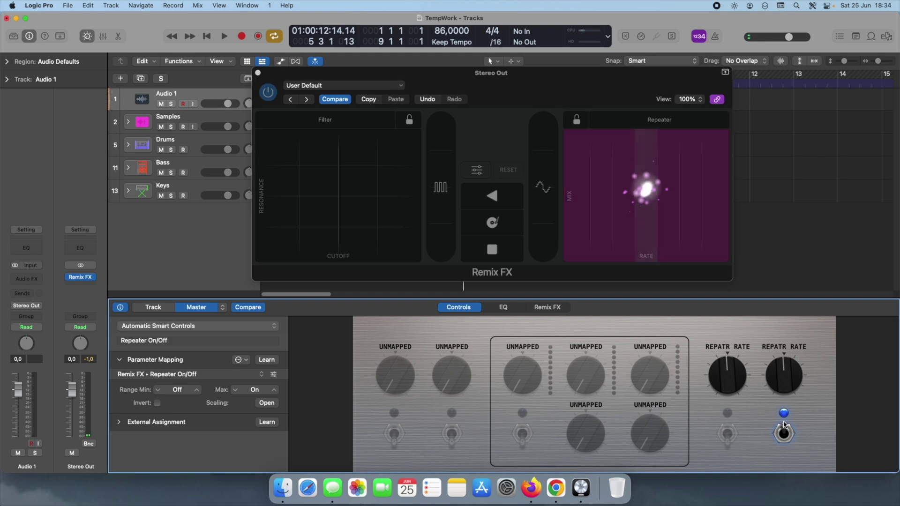
# Inspect the first REPATR RATE knob's parameter mappings.
pyautogui.click(722, 383)
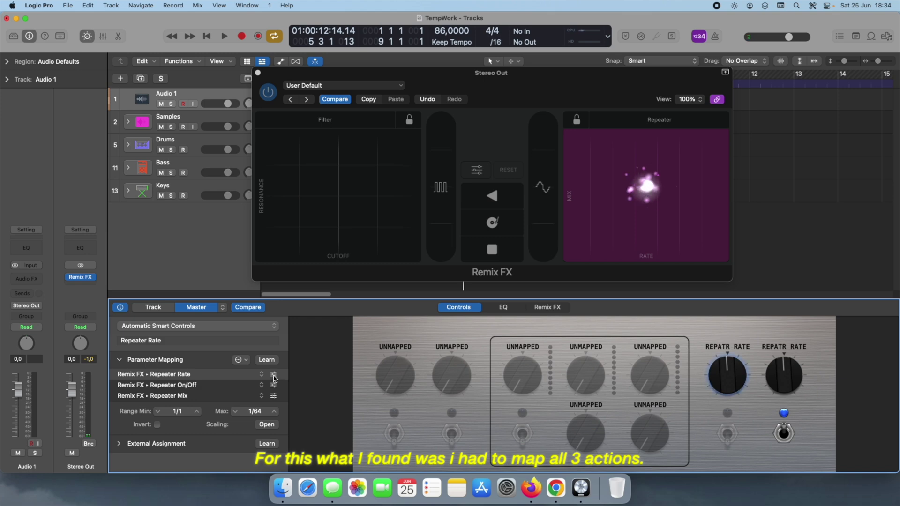
pyautogui.press('v')
pyautogui.press('v')
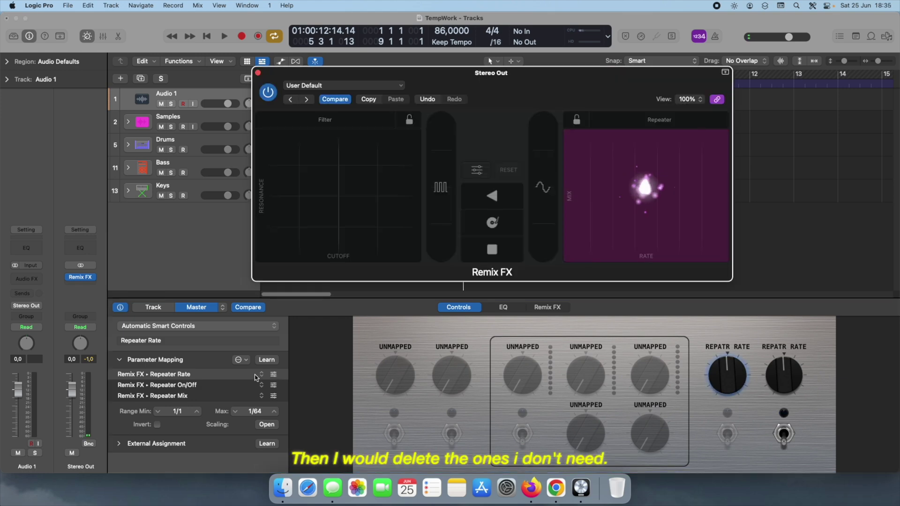
pyautogui.click(258, 376)
pyautogui.moveTo(275, 399)
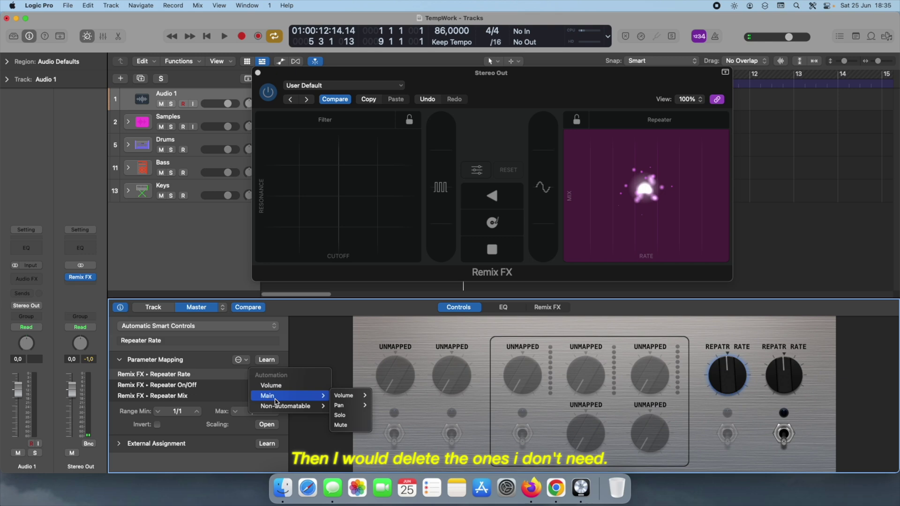
pyautogui.press('Escape')
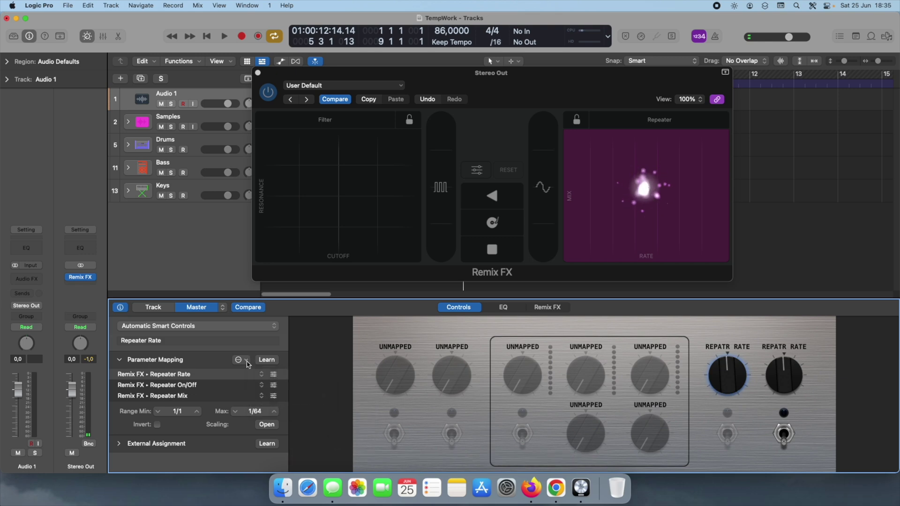
# Delete the Repeater Rate and On/Off mappings, leaving REPEATR MIX on Repeater Mix at 70%.
pyautogui.rightClick(256, 411)
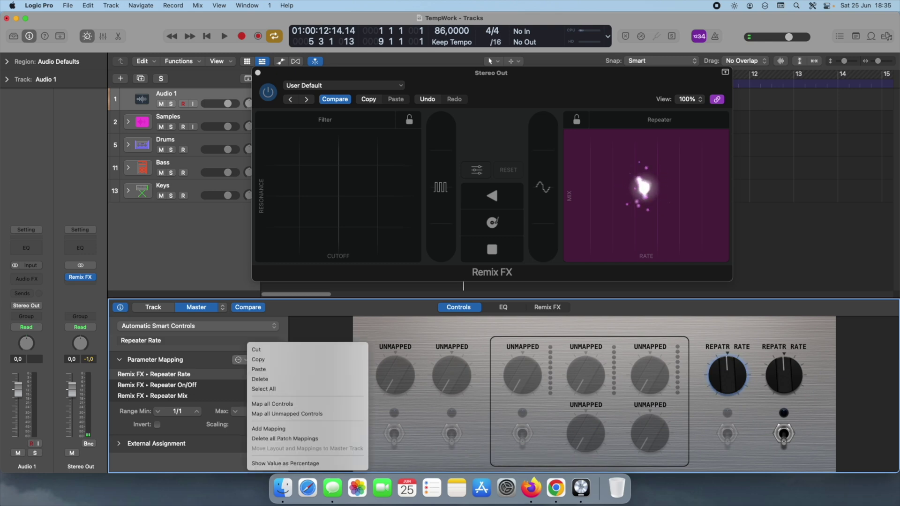
pyautogui.click(268, 382)
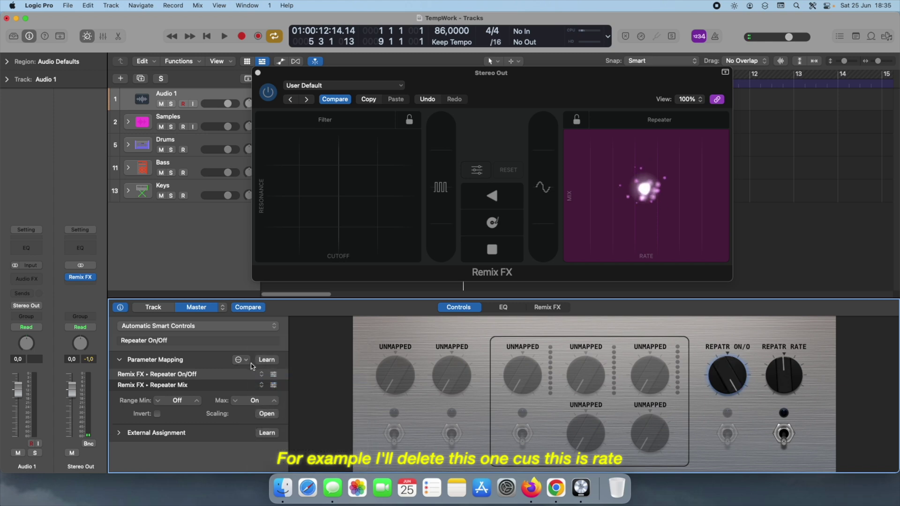
pyautogui.rightClick(253, 374)
pyautogui.click(258, 377)
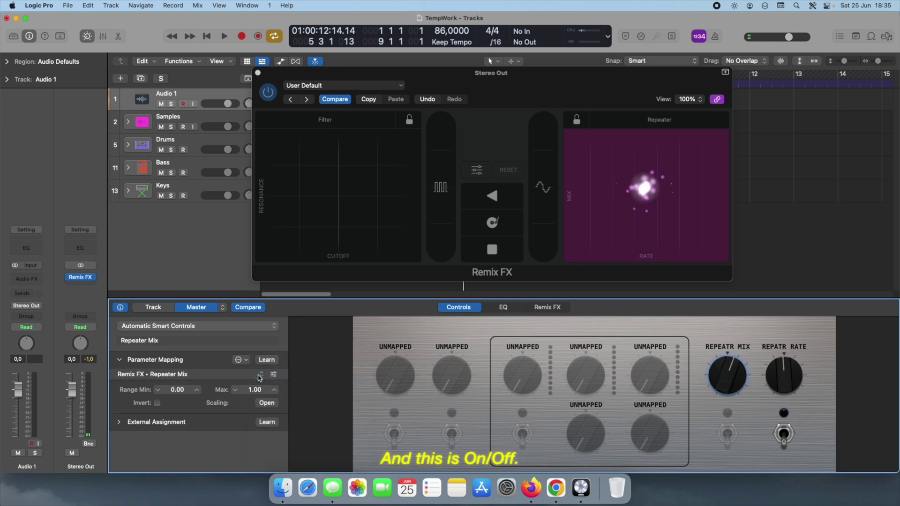
pyautogui.click(786, 384)
pyautogui.moveTo(785, 398); pyautogui.dragTo(740, 351)
pyautogui.click(733, 374)
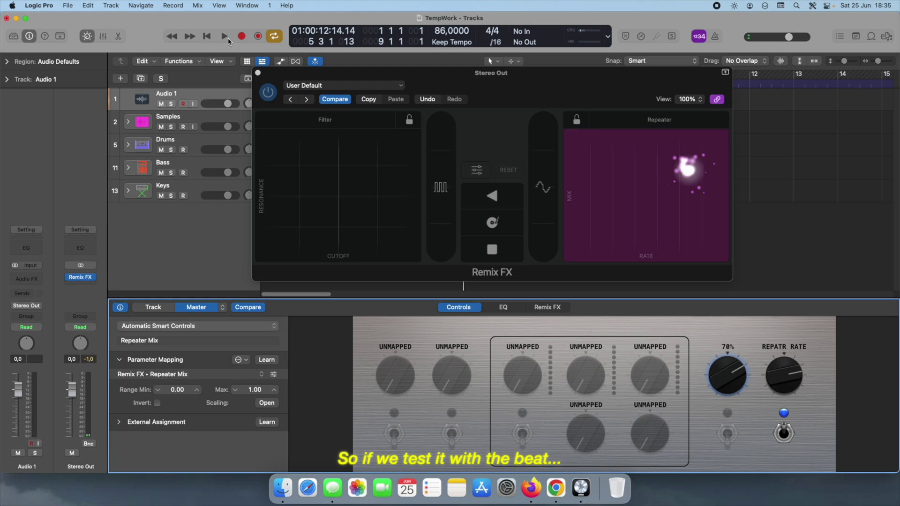
# Play the beat and toggle the Repeater on and off in time with it.
pyautogui.press('space')
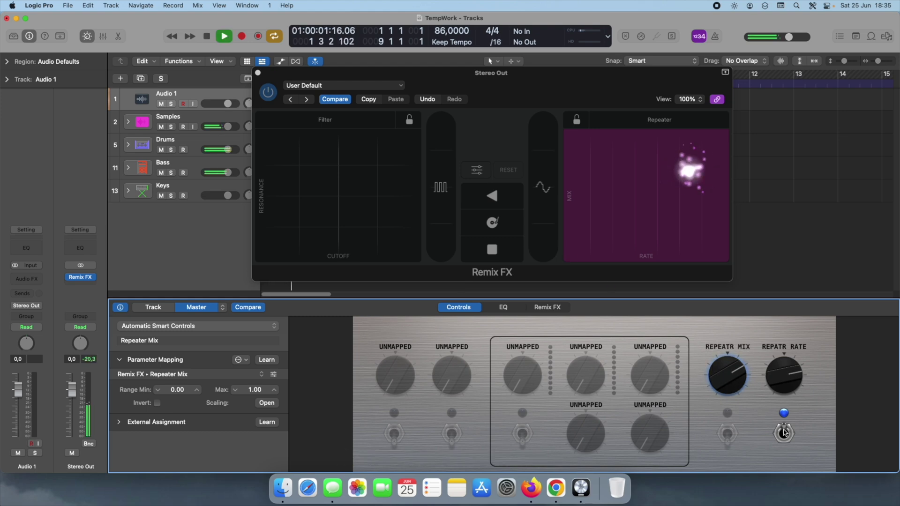
pyautogui.click(784, 434)
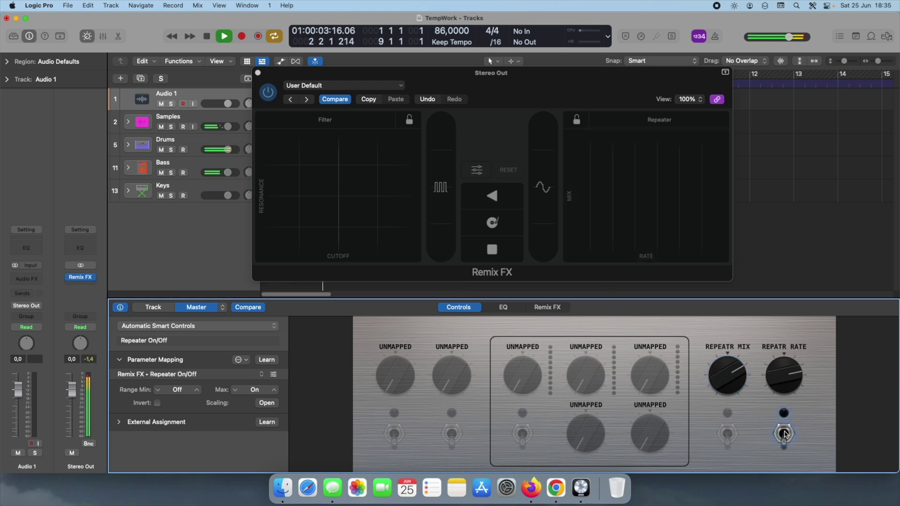
pyautogui.click(785, 433)
pyautogui.click(784, 434)
pyautogui.click(784, 434)
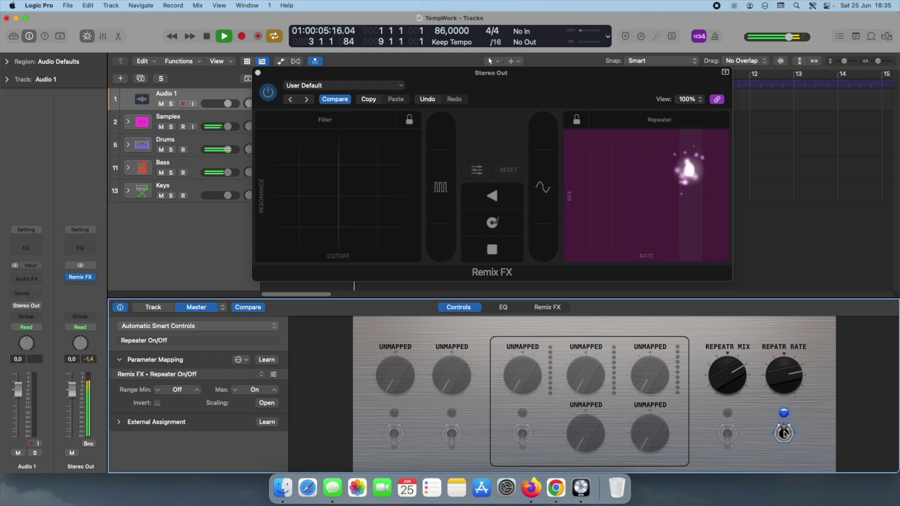
pyautogui.click(785, 434)
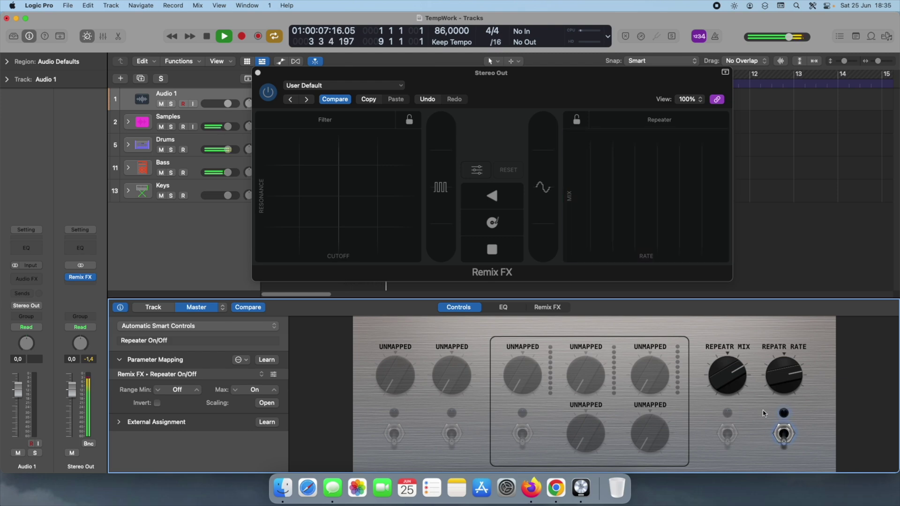
# Toggle the Repeater again, stop playback, and lower Repeater Mix to 32%.
pyautogui.click(735, 396)
pyautogui.click(787, 427)
pyautogui.click(786, 435)
pyautogui.click(786, 436)
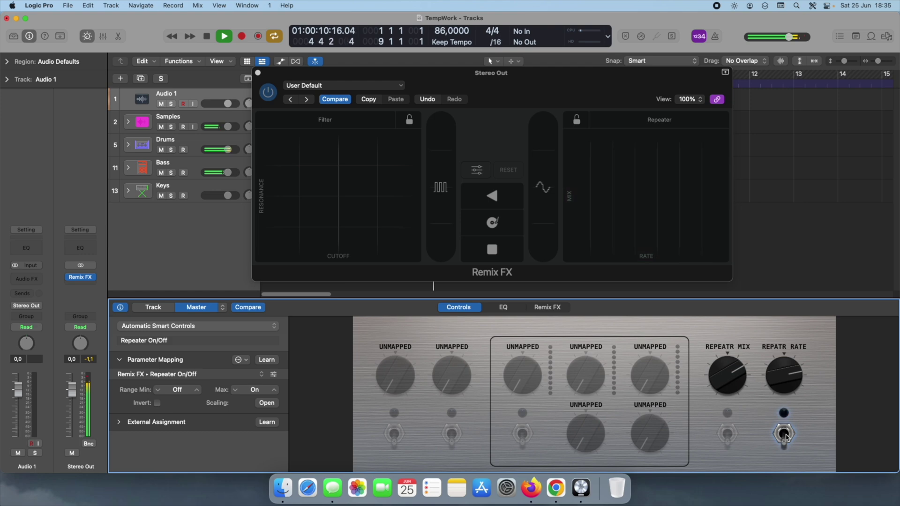
pyautogui.click(207, 37)
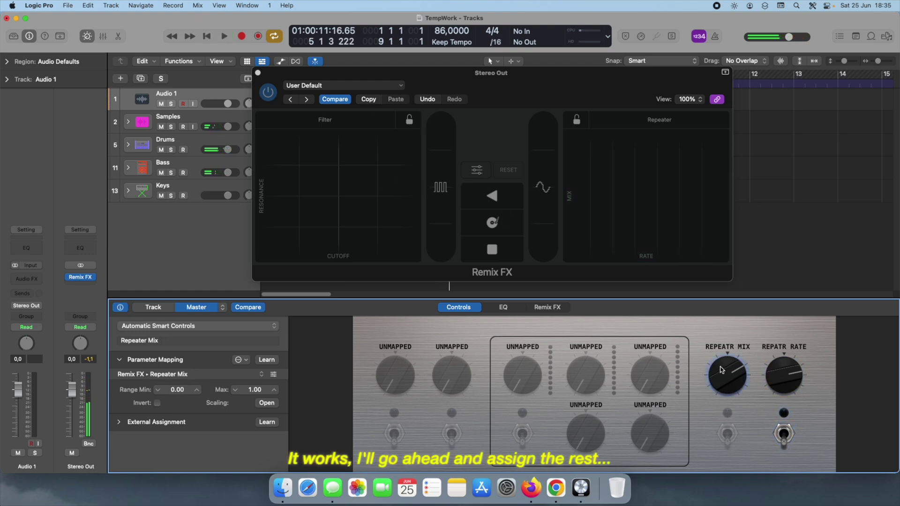
pyautogui.moveTo(732, 377); pyautogui.dragTo(731, 417)
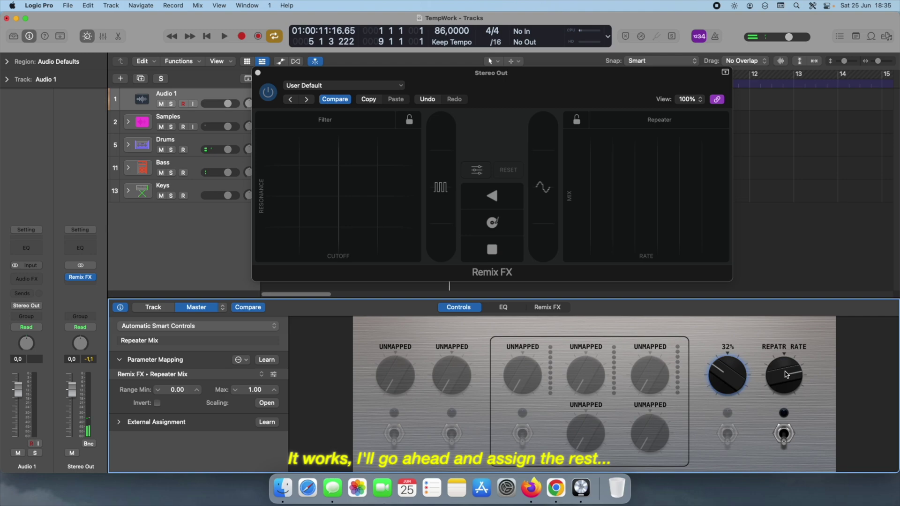
# Lower the Repeater rate knob in the Remix FX window.
pyautogui.moveTo(783, 378); pyautogui.dragTo(785, 424)
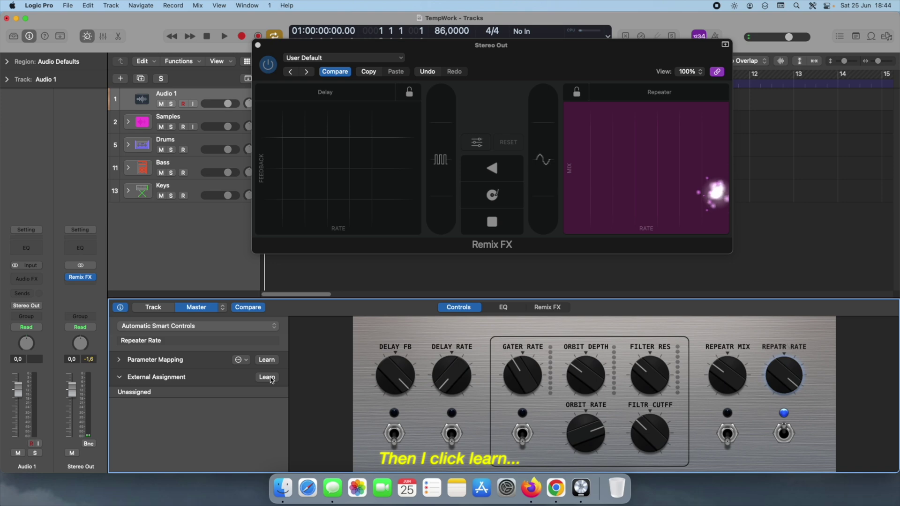
# Start and stop a MIDI Learn for the Repeater rate knob; its External Assignment stays Unassigned.
pyautogui.click(267, 378)
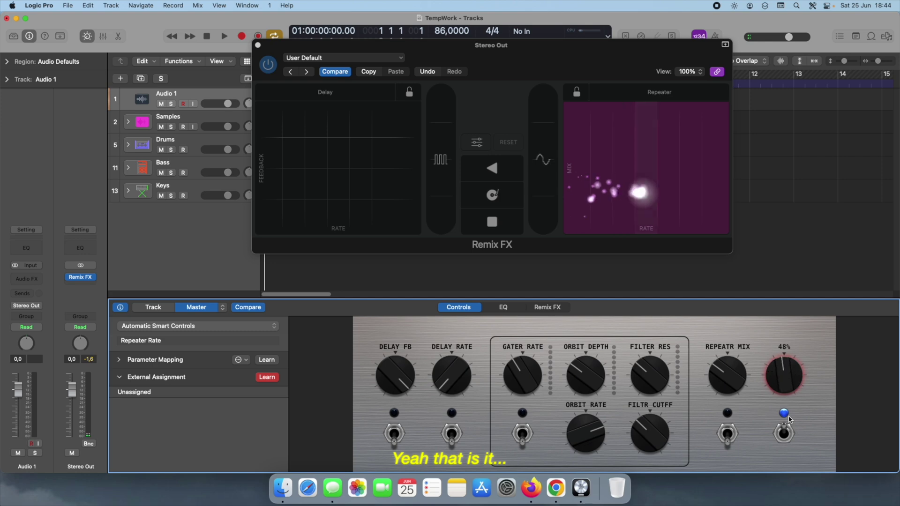
pyautogui.click(265, 378)
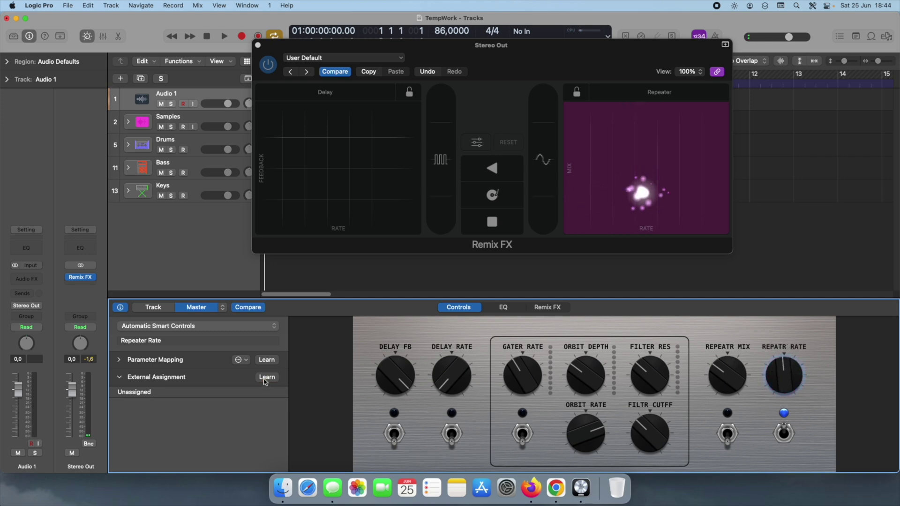